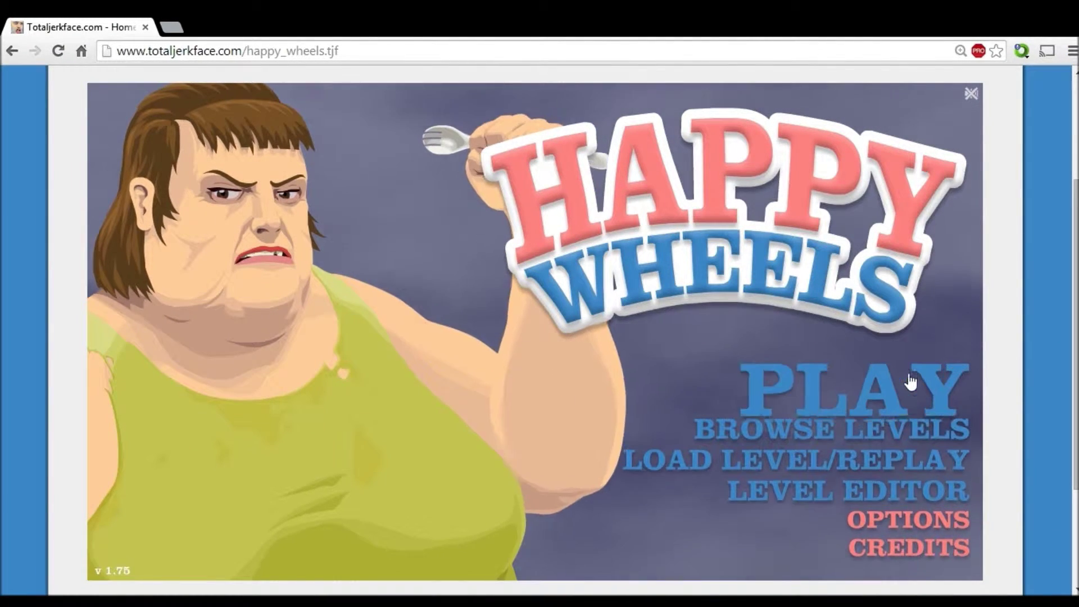
Choose PLAY on the title screen to bring up the Featured Levels list
click(844, 396)
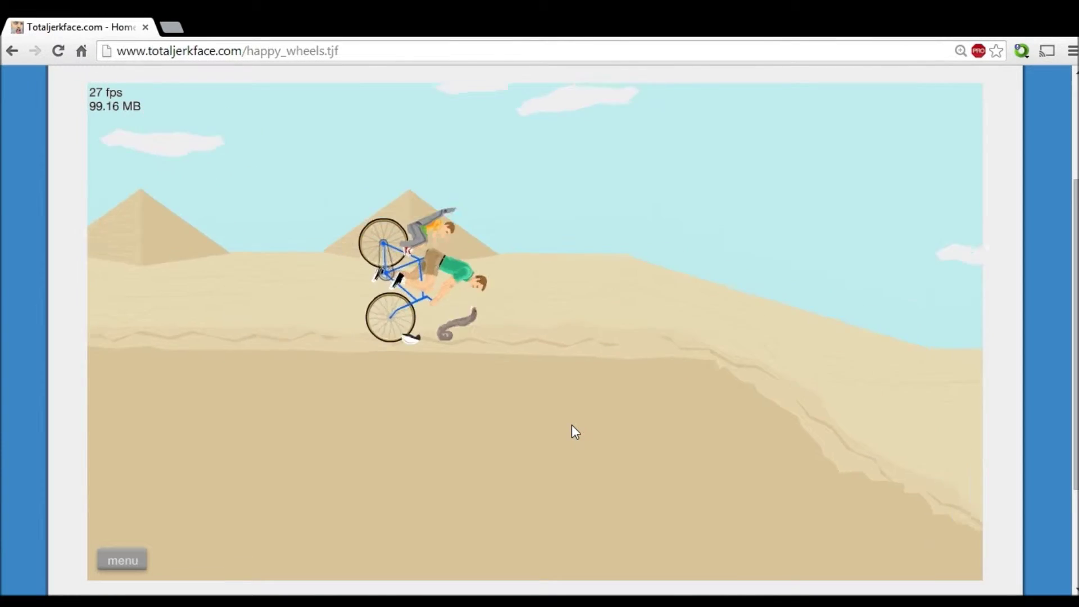
Ride the bike downhill into the temple and knock over the Anubis statue
key(Right)
key(Up)
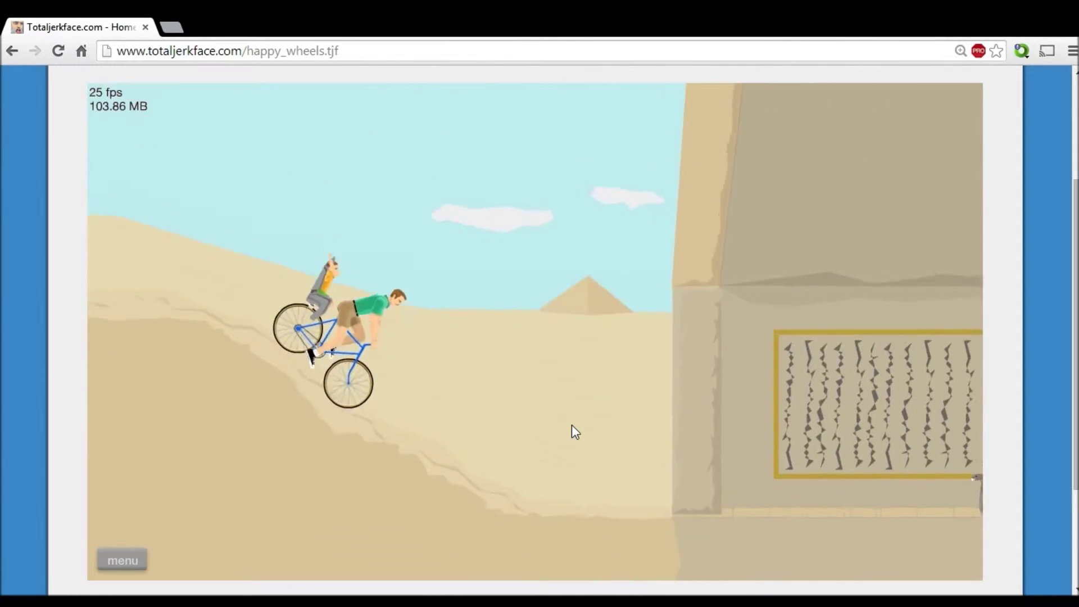
key(Up)
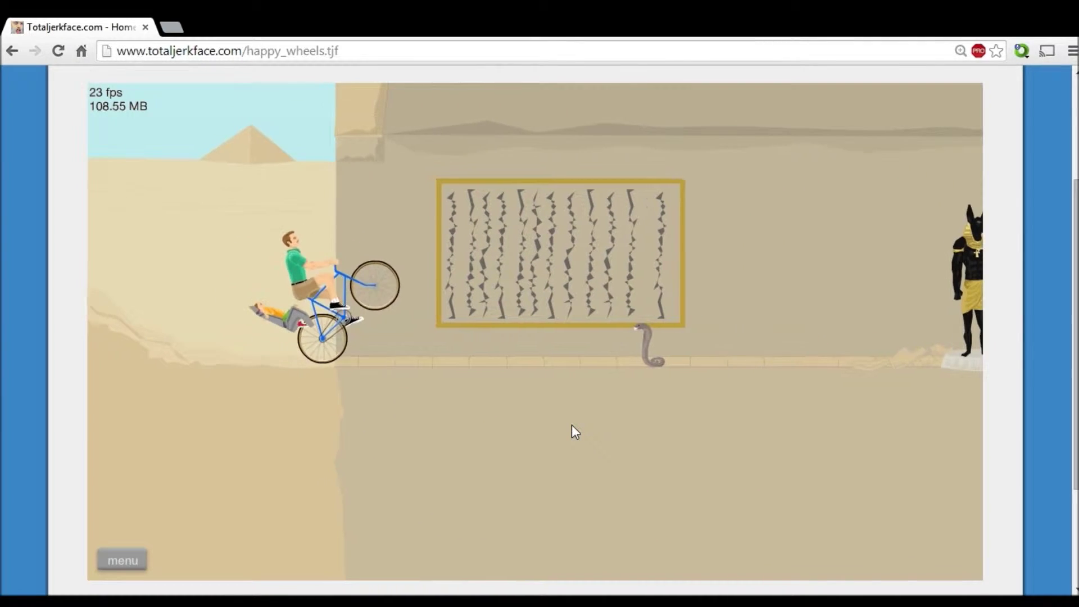
key(Up)
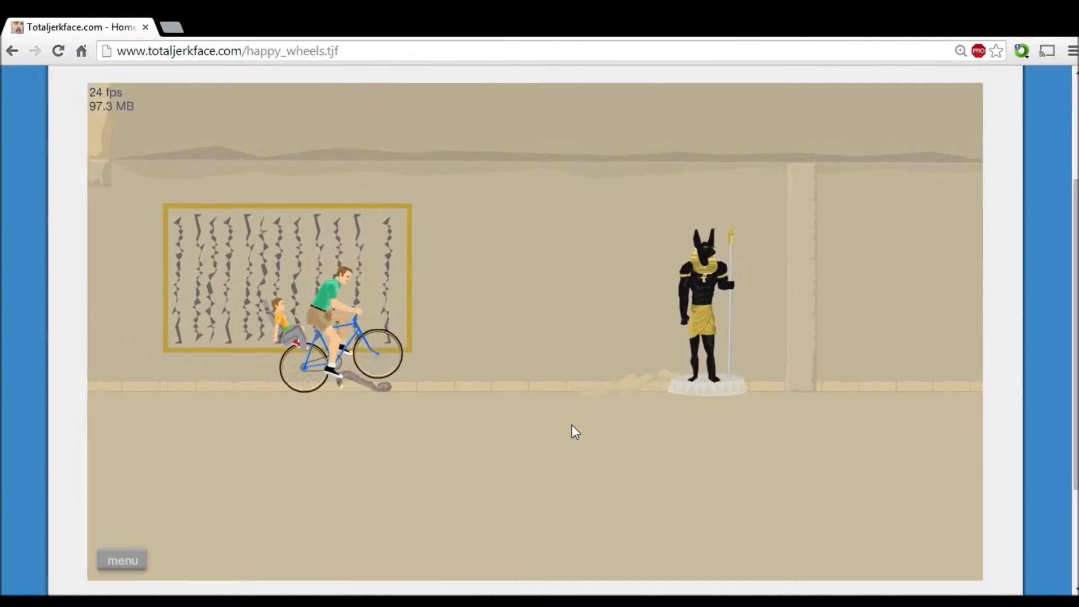
key(Up)
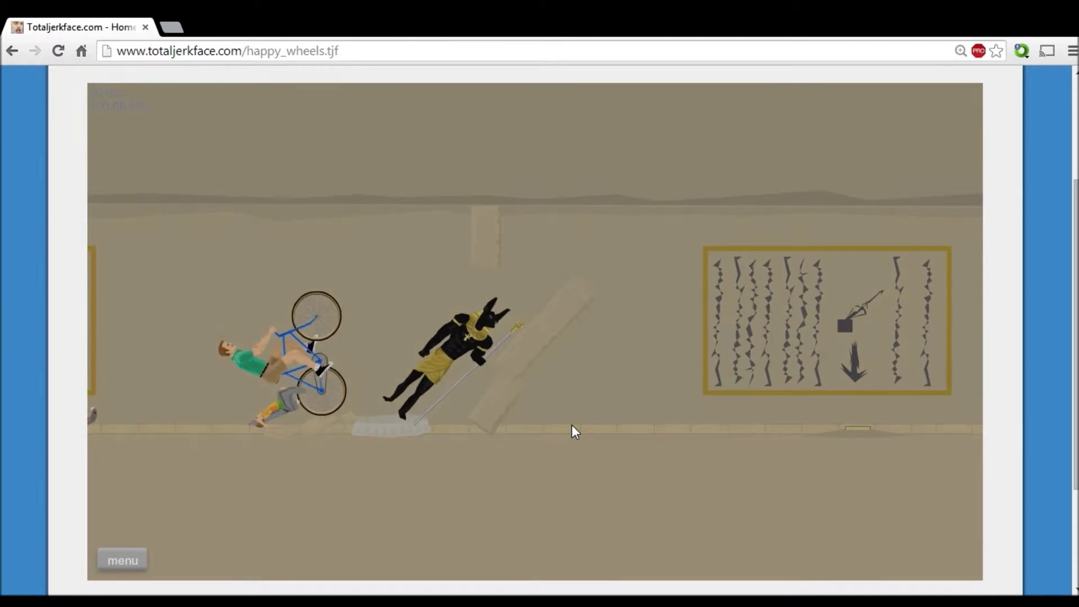
Roll back, pedal forward again, then pause the game with the menu button
key(Down)
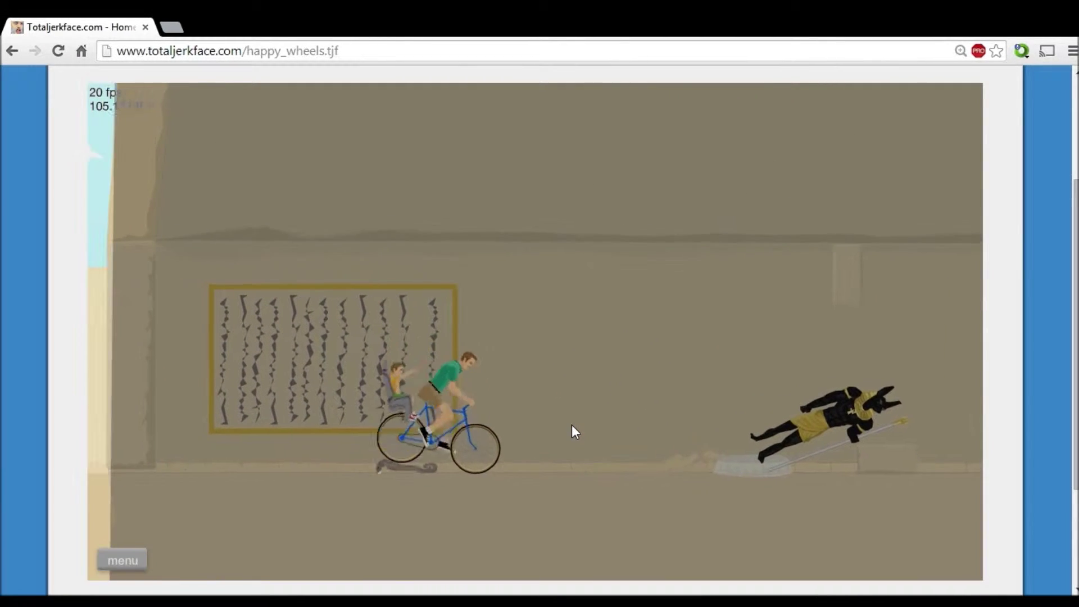
key(Up)
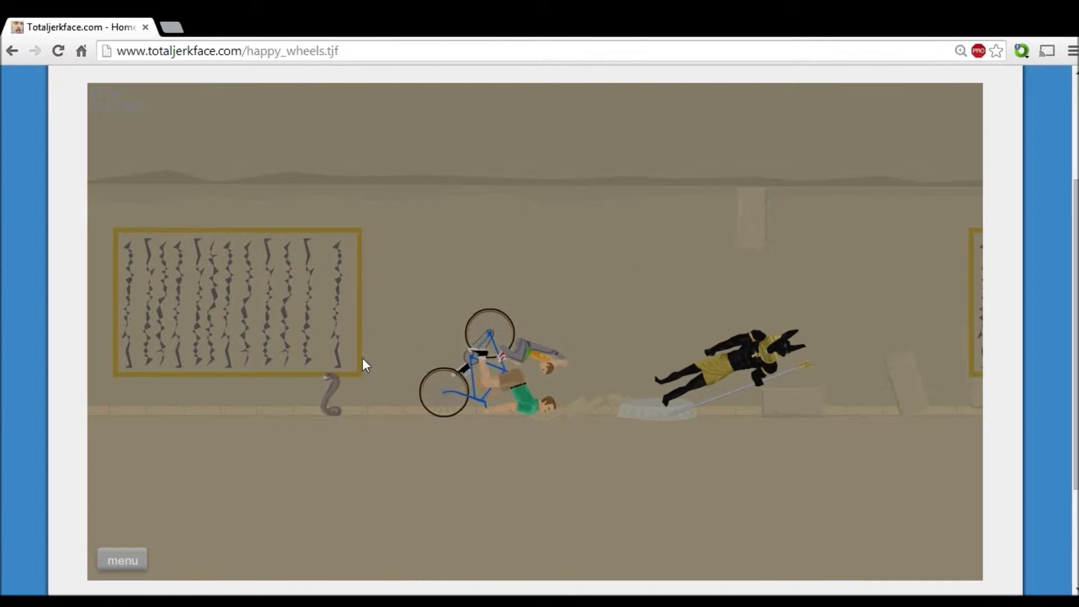
click(104, 560)
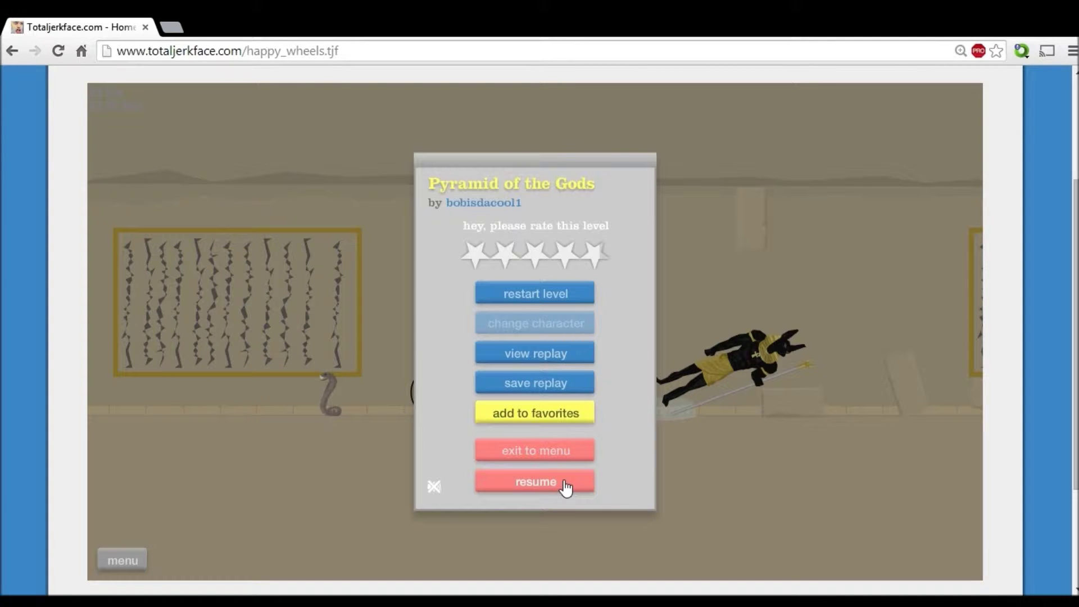
drag(1074, 213, 1073, 286)
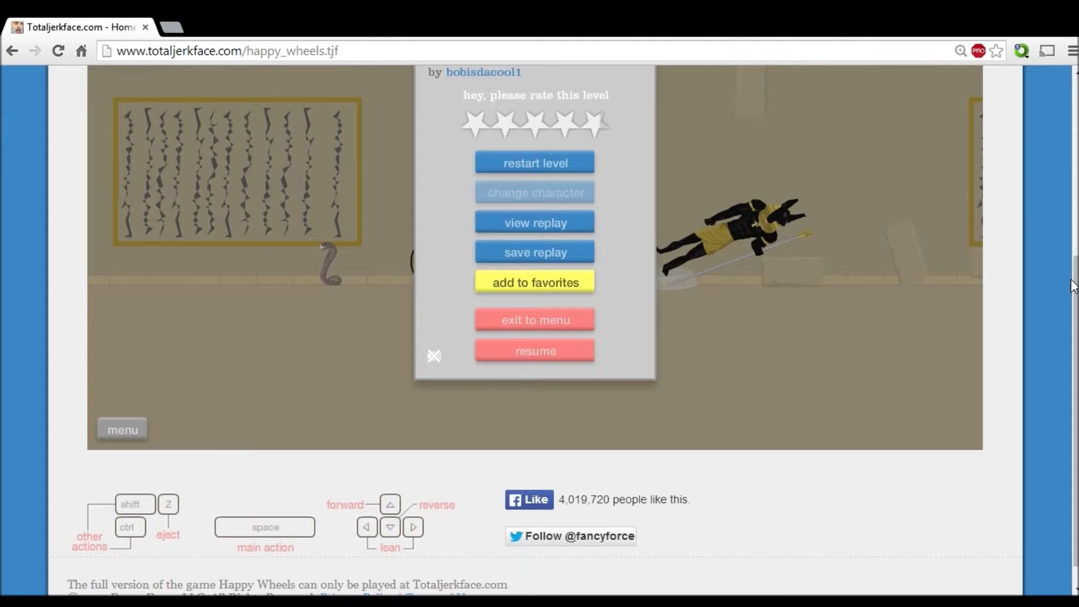
drag(1072, 285, 1072, 206)
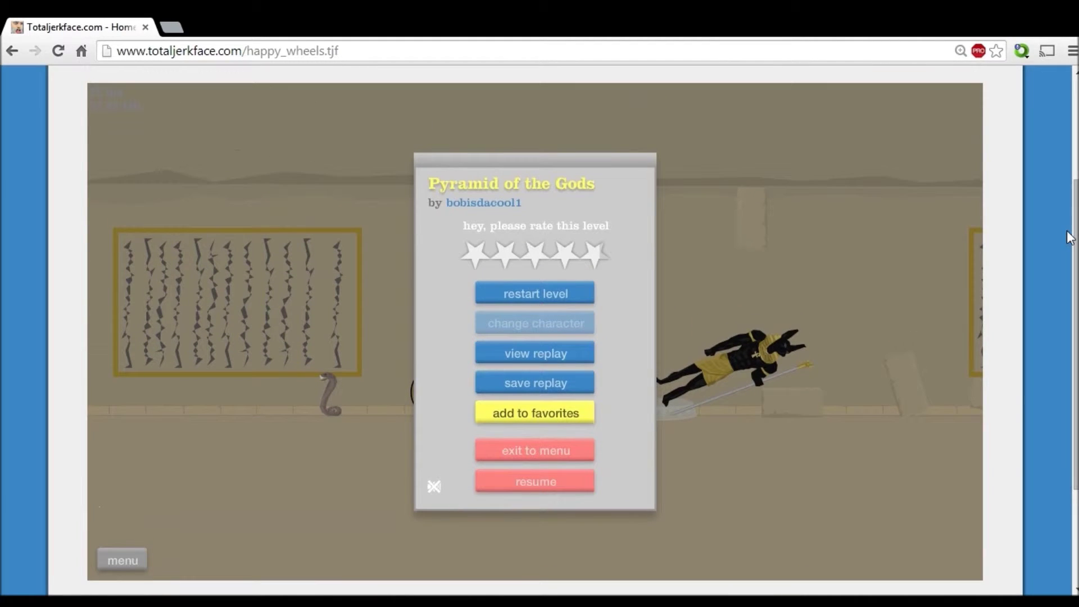
Restart Pyramid of the Gods from the pause menu and ride forward to the snake
click(572, 301)
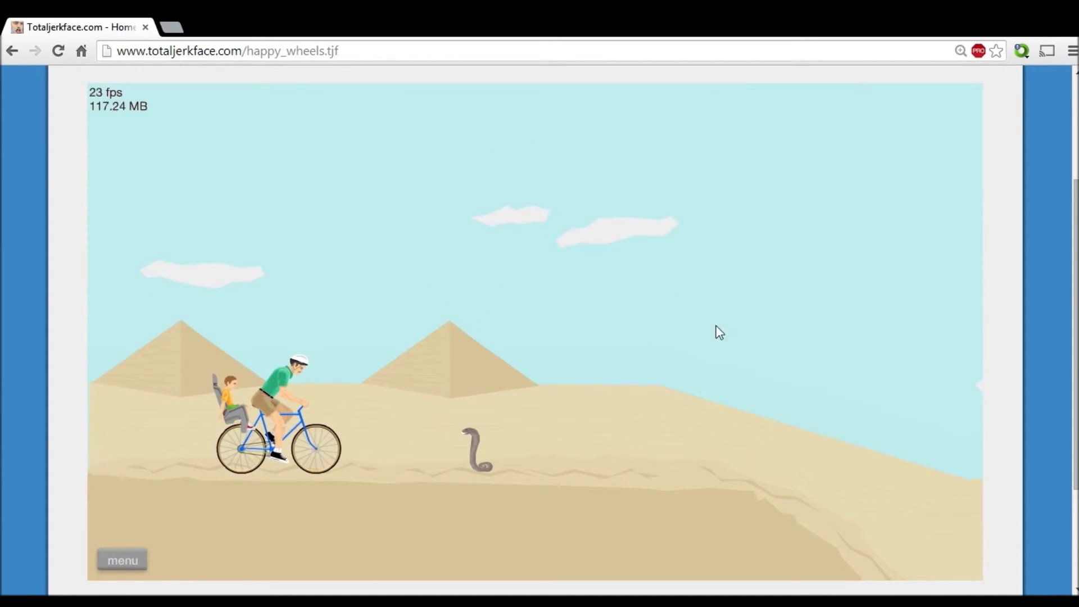
scroll(1077, 432, down, 1)
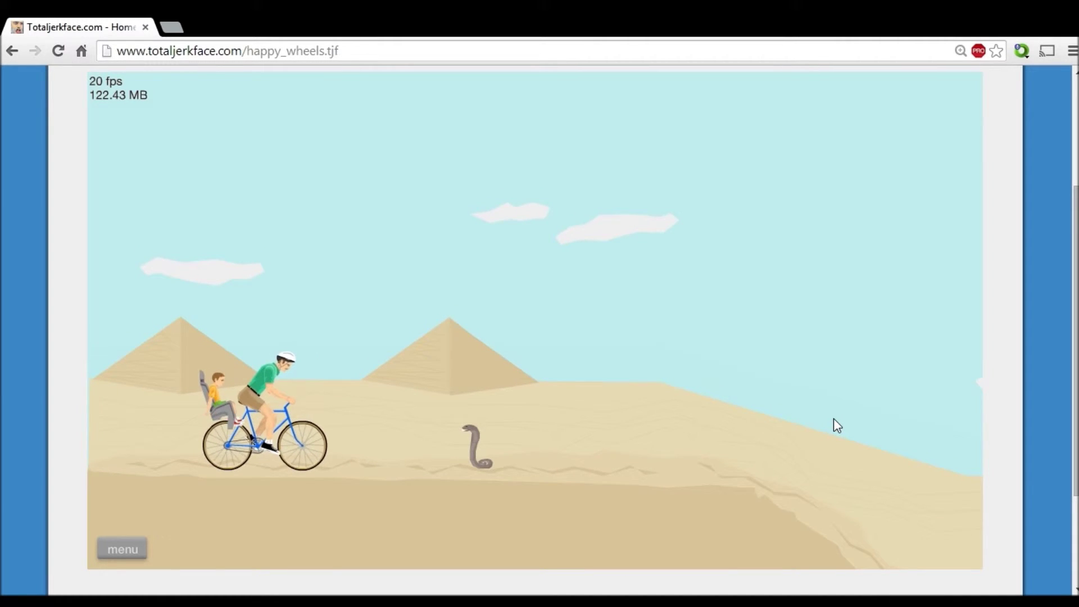
key(Up)
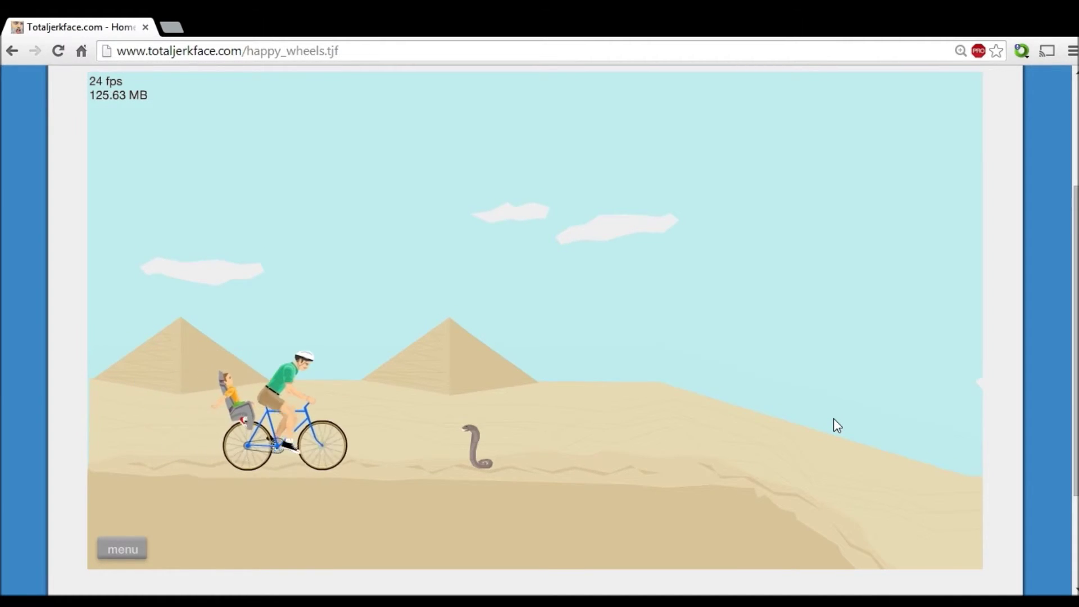
Ride into the pyramid, topple the Anubis statue, and continue through the corridor trap
key(Up)
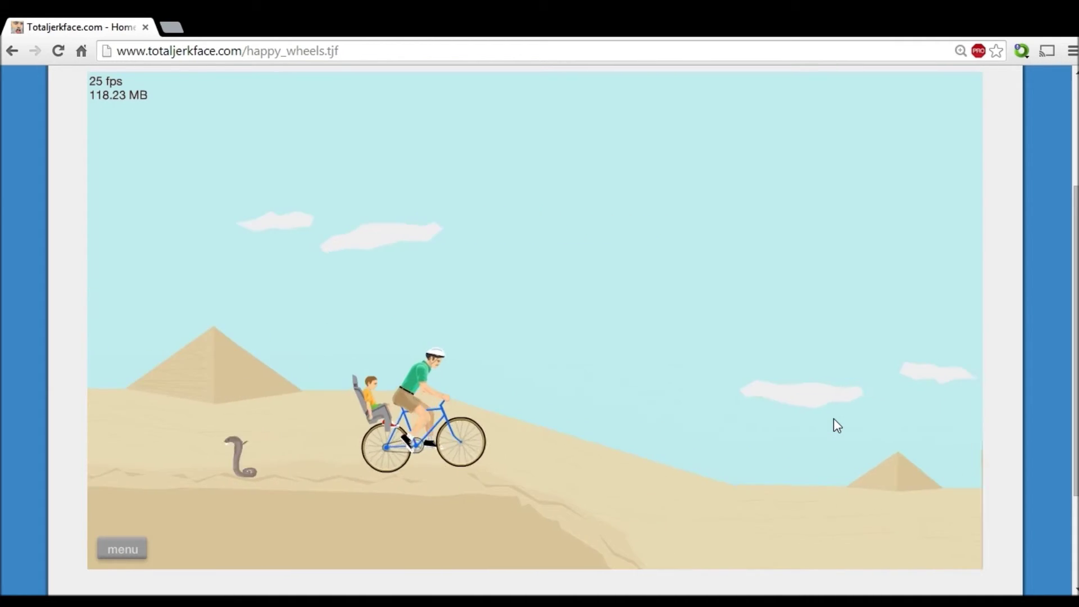
key(Up)
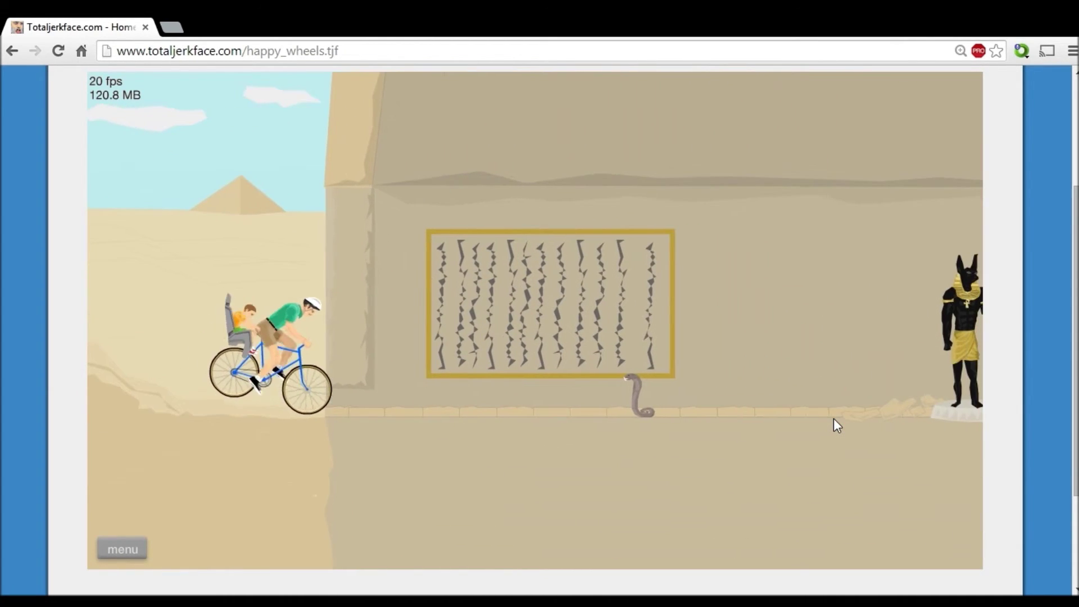
key(Up)
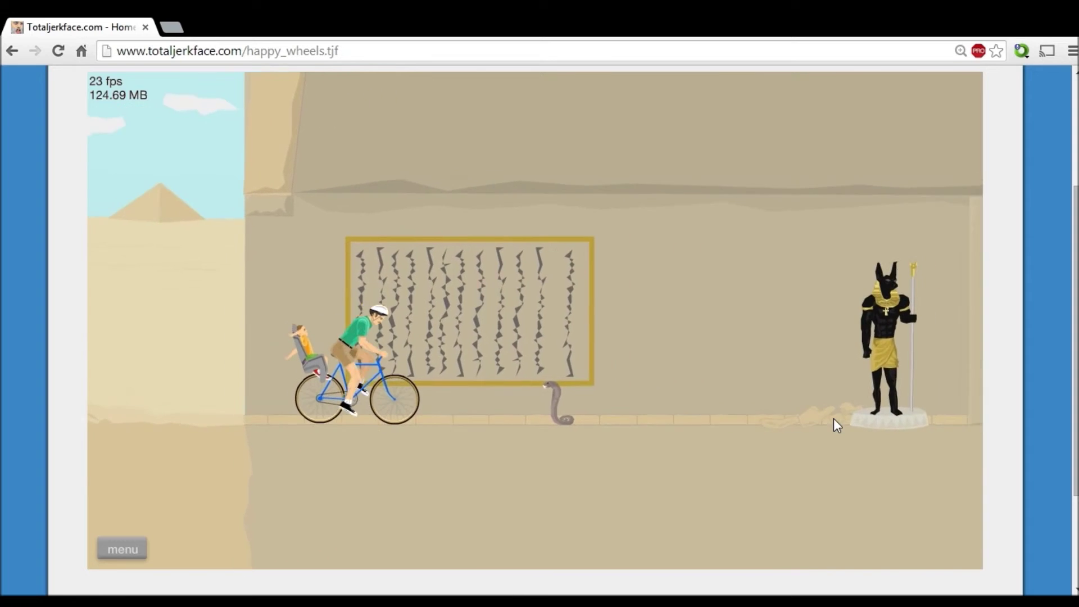
key(Up)
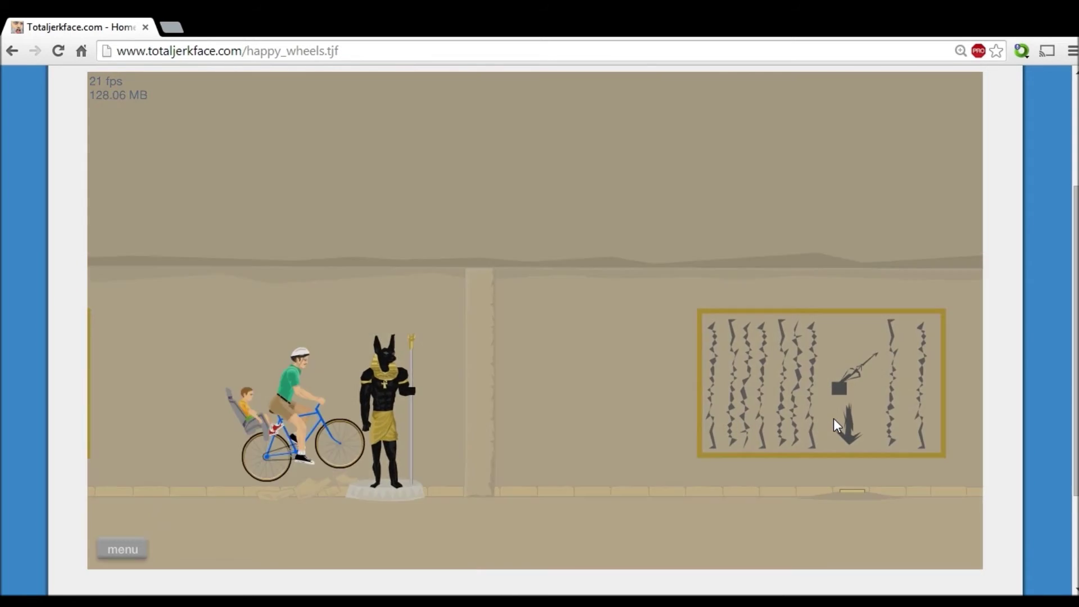
key(Up)
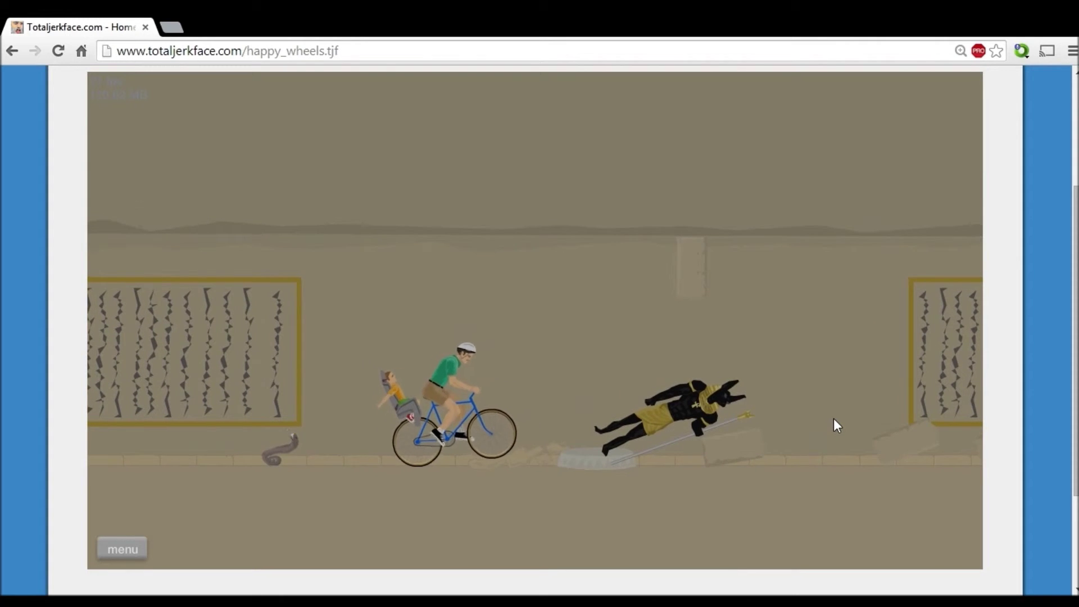
key(Up)
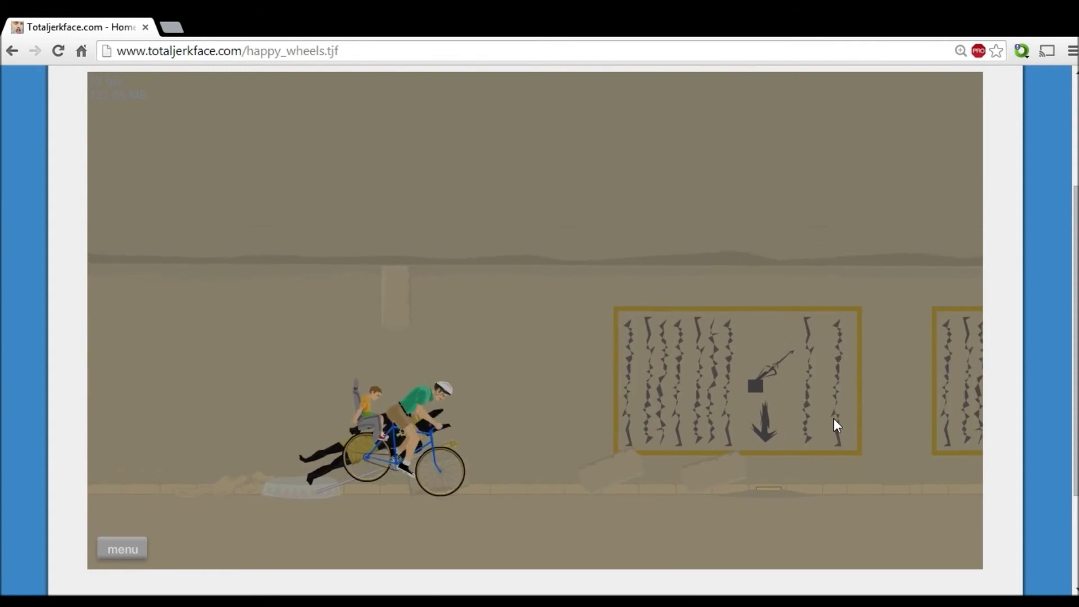
key(Up)
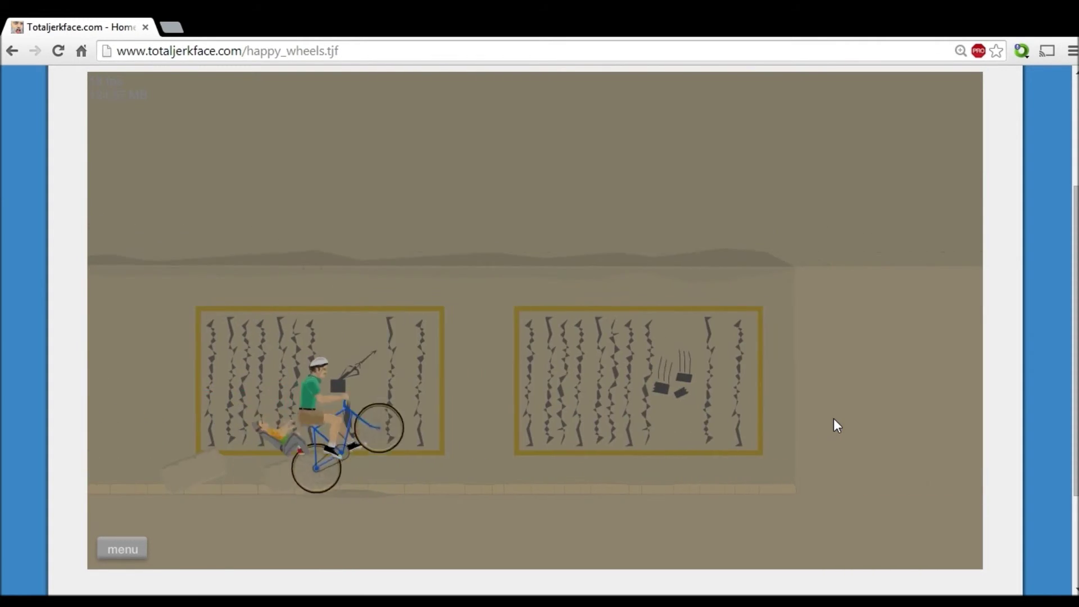
key(Up)
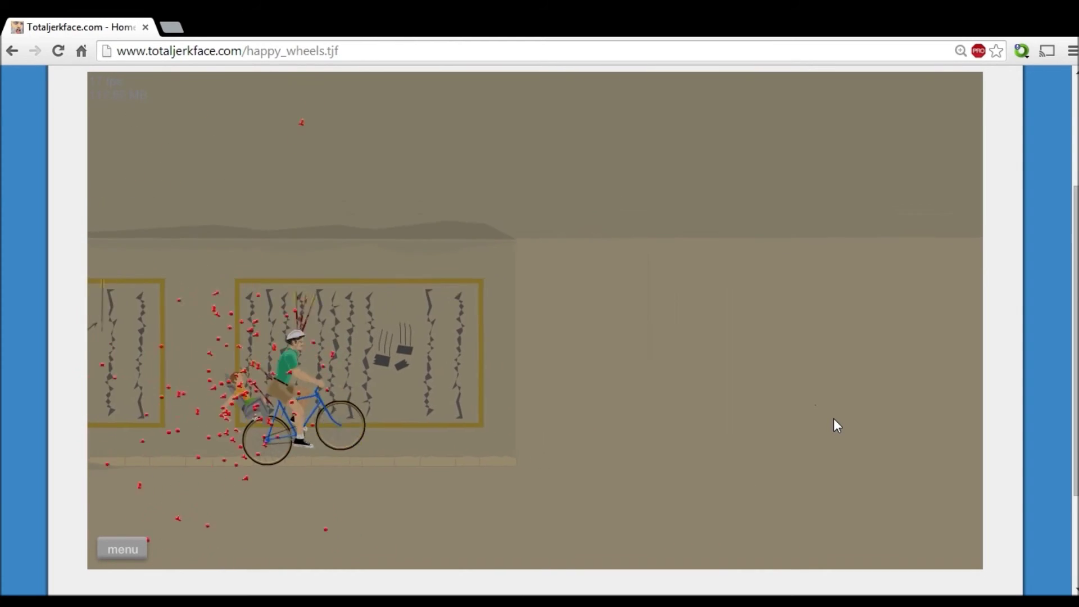
key(Up)
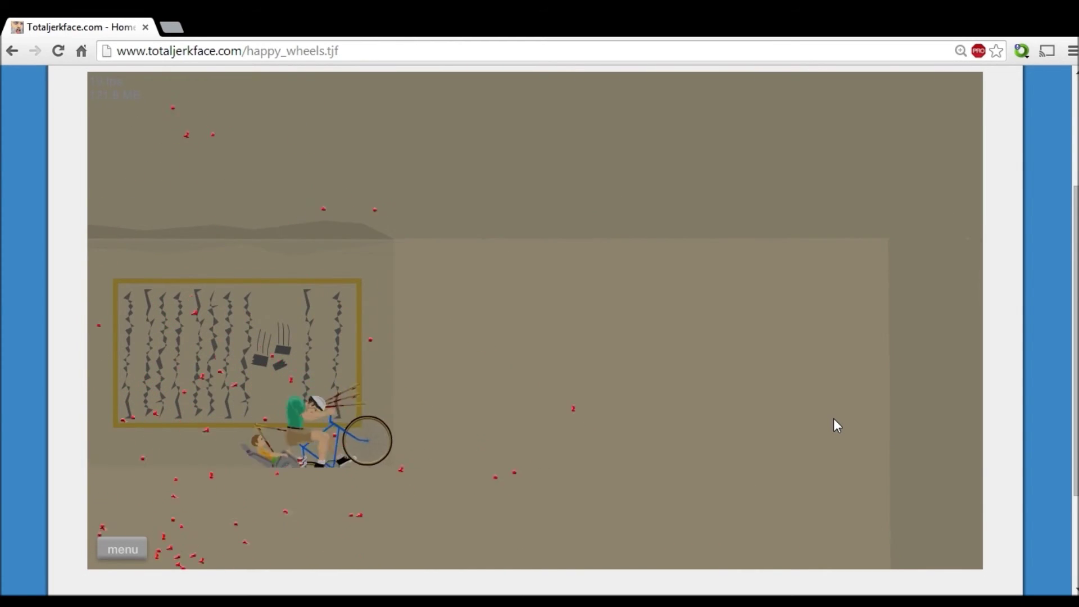
key(Up)
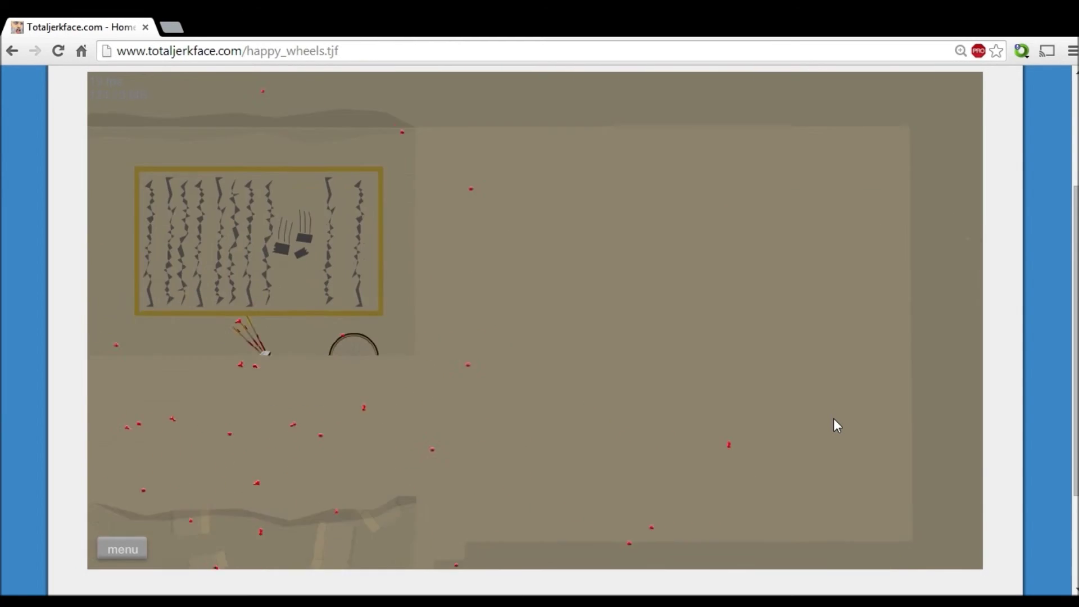
Respawn at the checkpoint and climb the slope past the sarcophagus to the light-beam sign
key(Return)
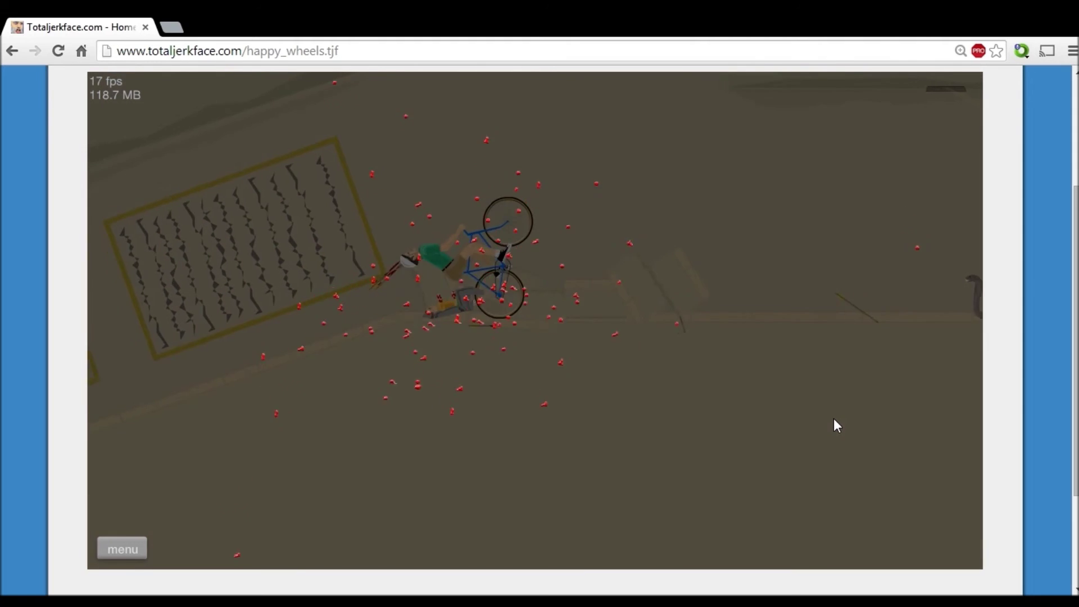
key(Up)
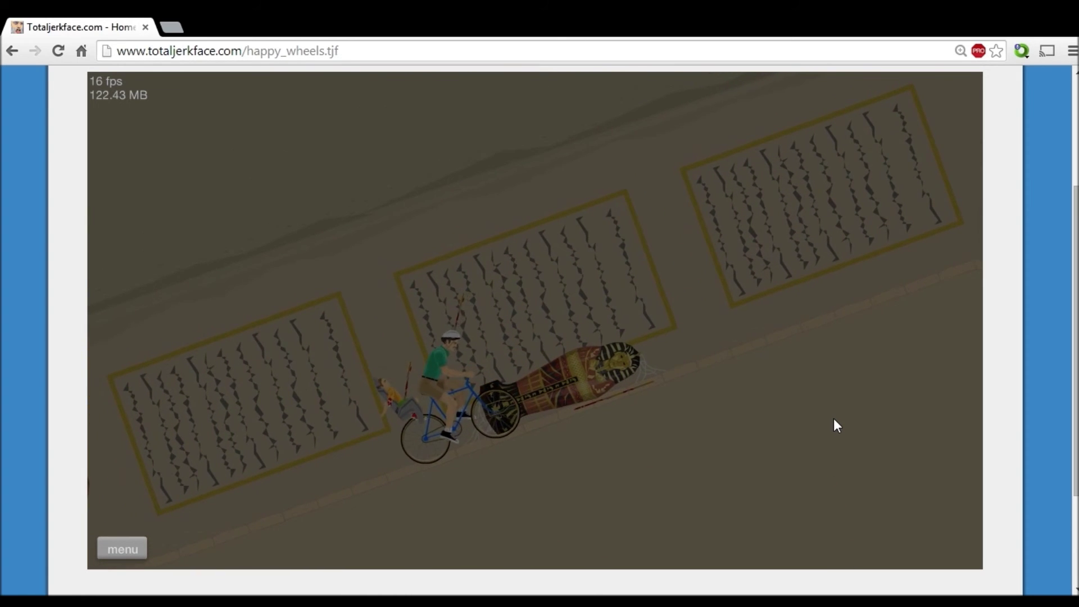
key(Up)
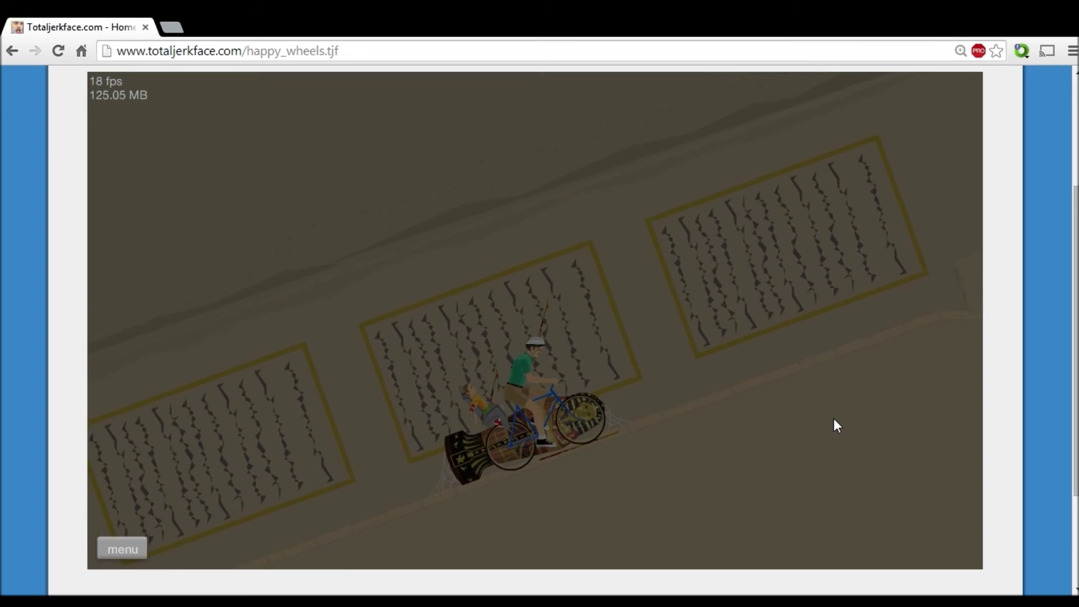
key(Up)
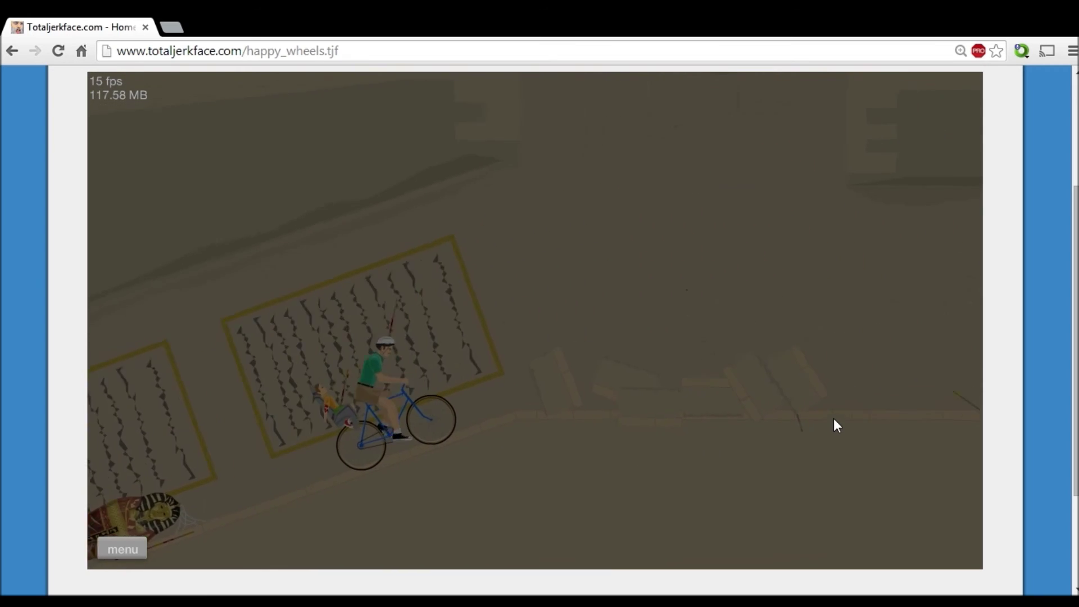
key(Up)
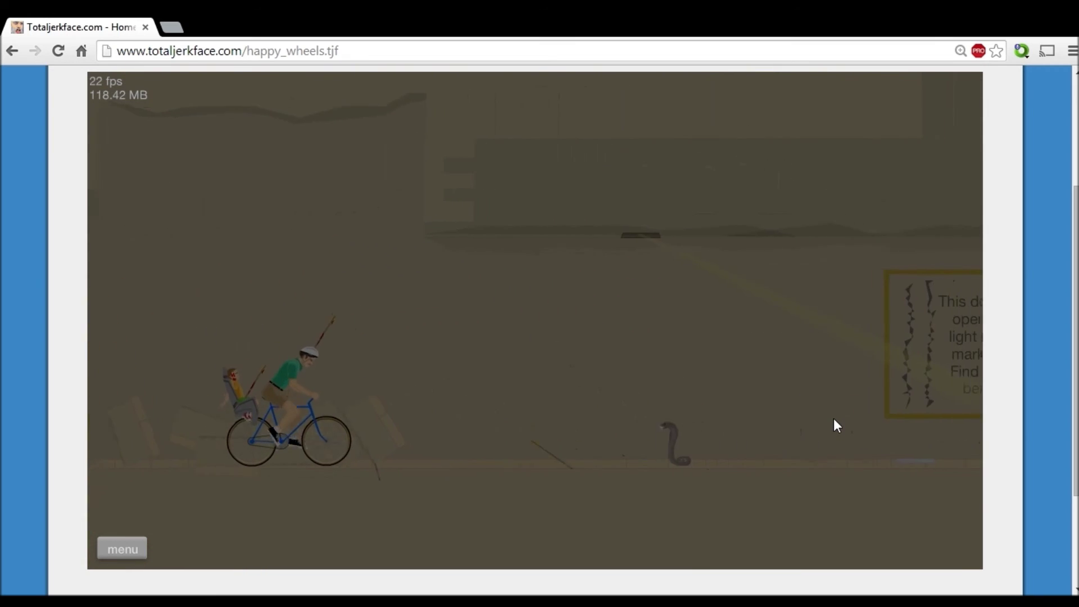
key(Up)
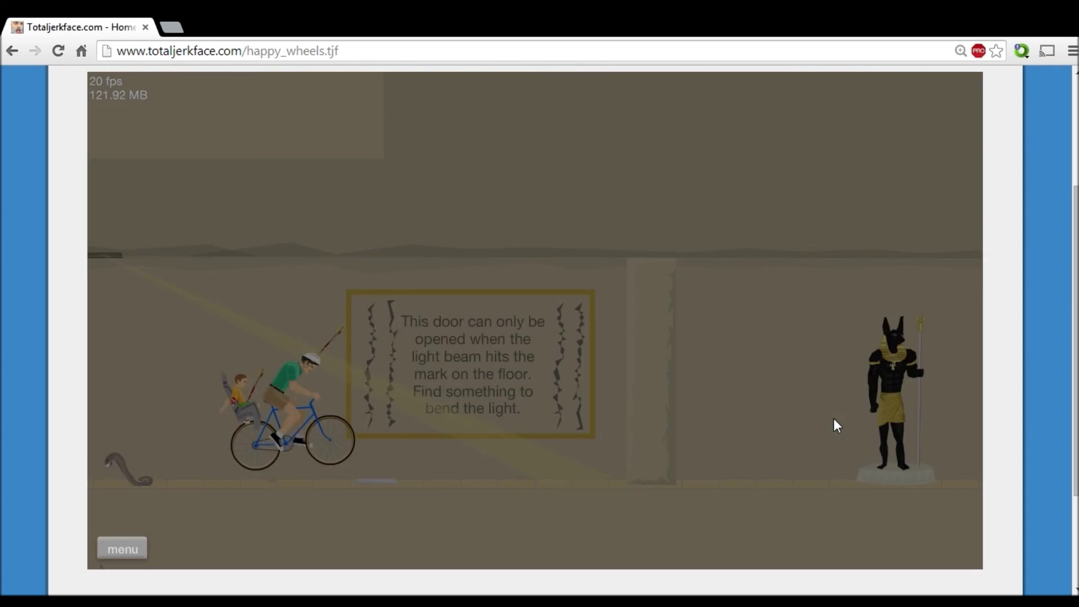